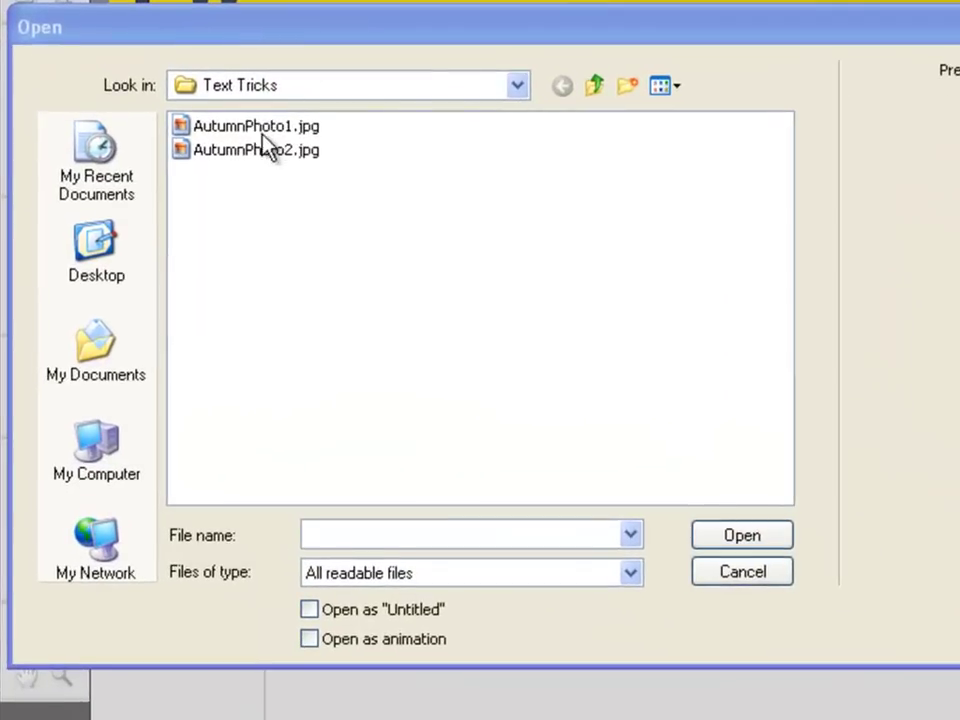
Step: Open AutumnPhoto2.jpg from the Text Tricks folder as a bitmap document
mouse_move(277, 162)
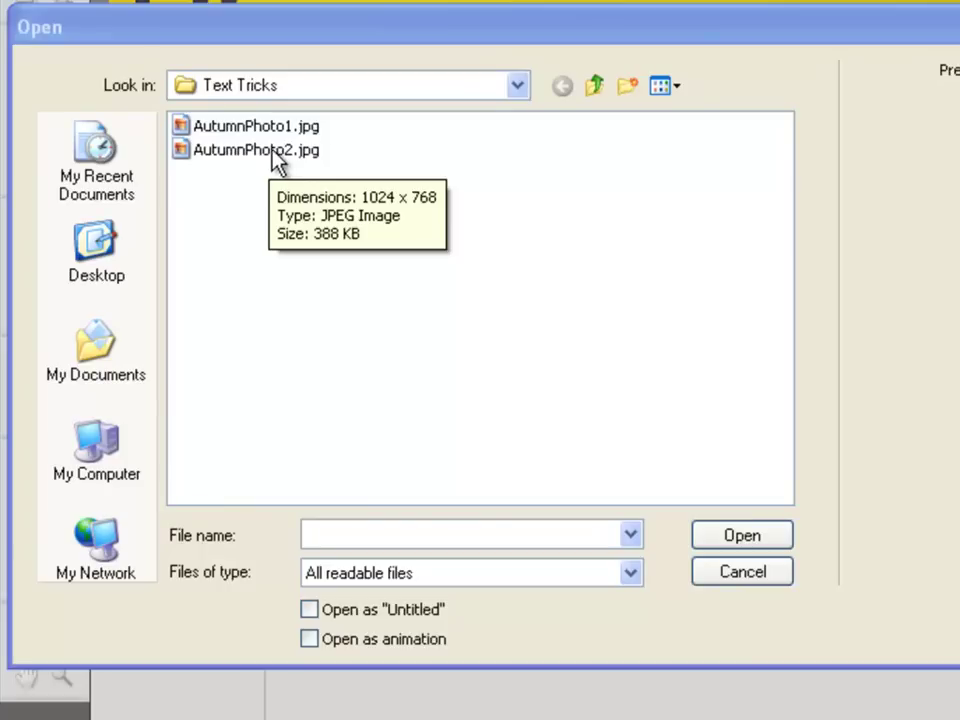
double_click(277, 160)
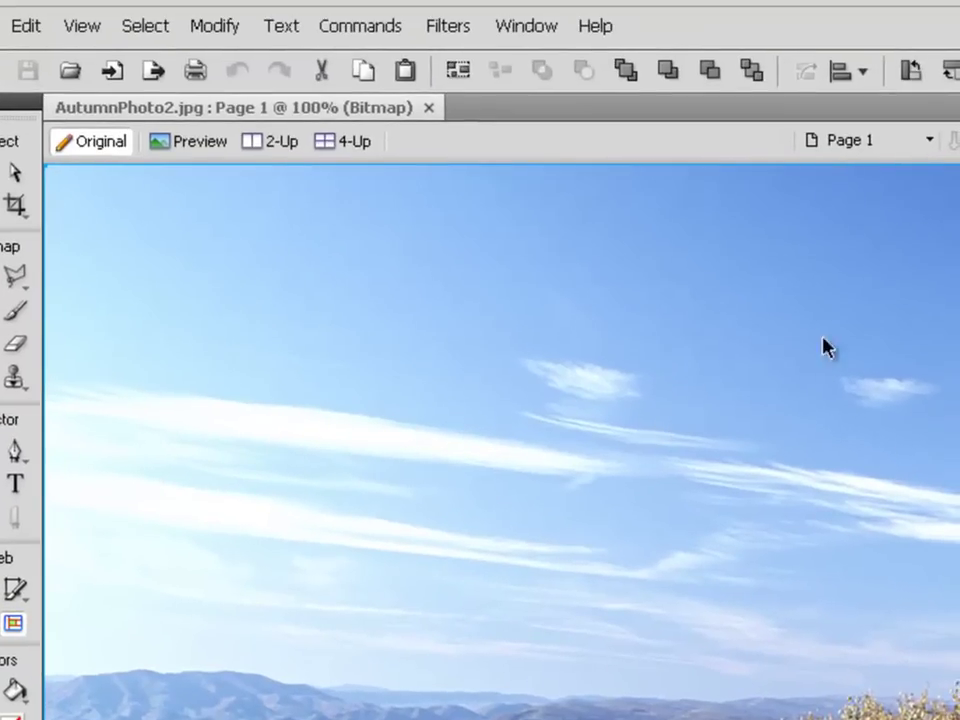
Step: Resize the image to 800 pixels wide using Image Size
click(228, 28)
mouse_move(242, 58)
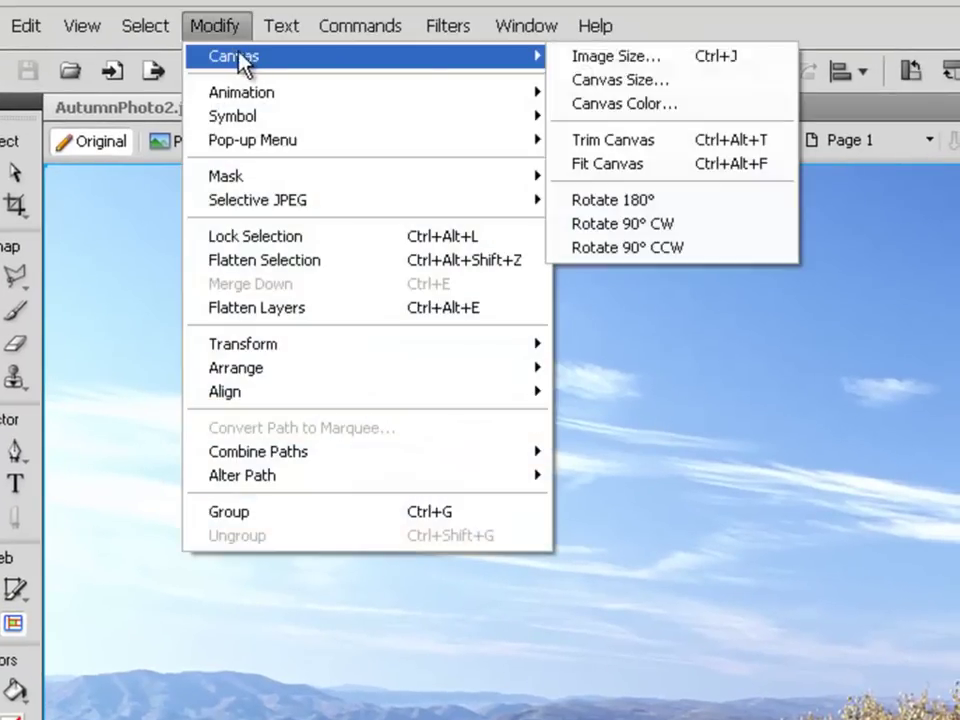
click(674, 58)
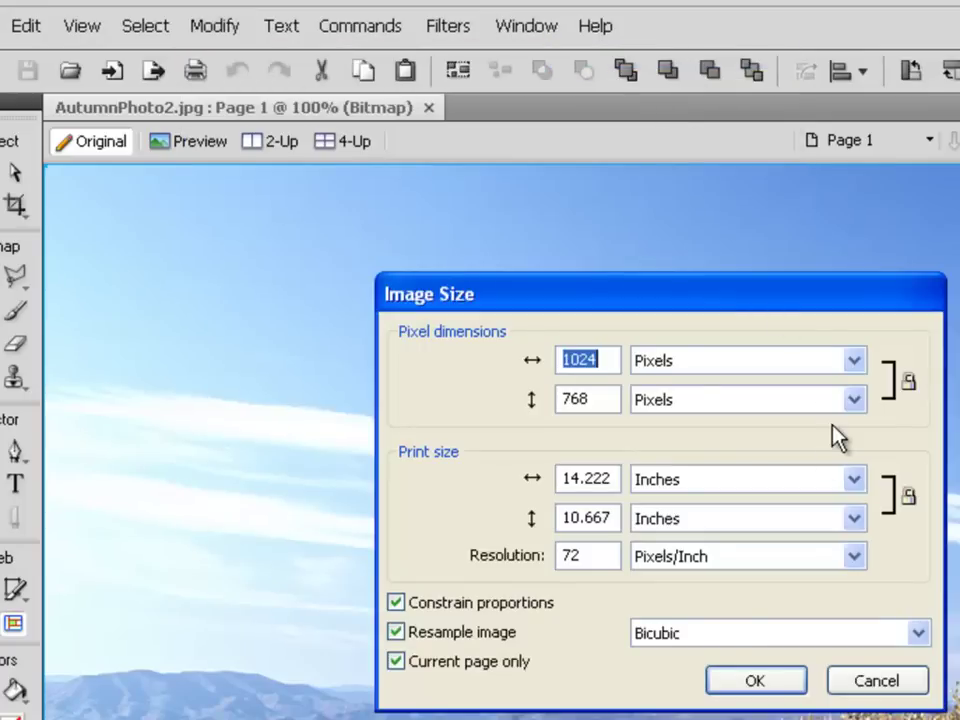
text(800)
key(Return)
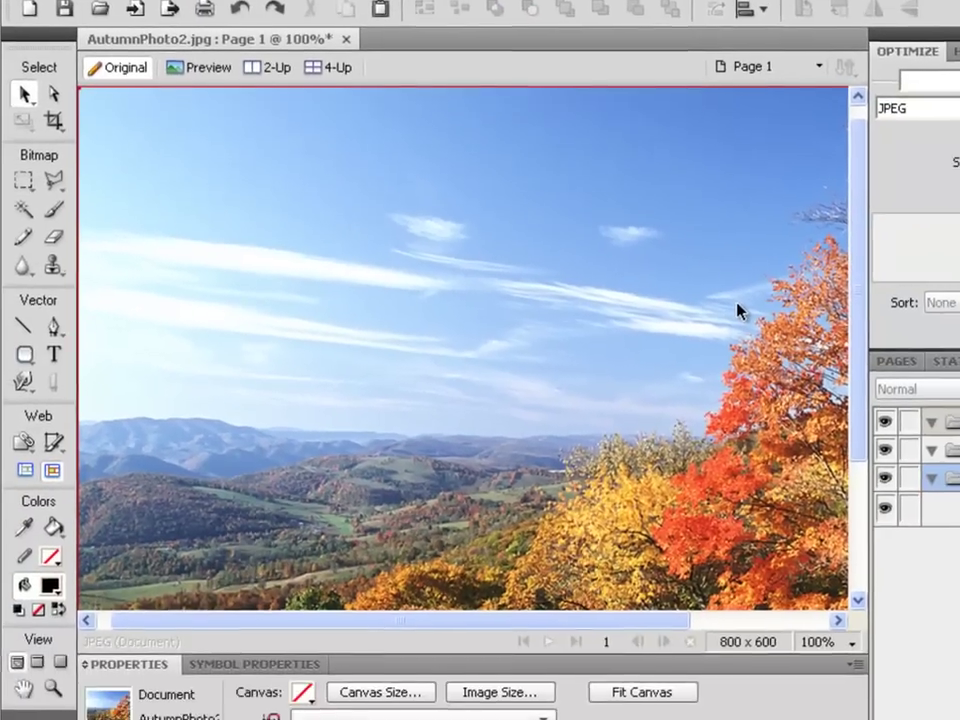
Step: Resize the image again, down to 600 x 450 pixels
click(221, 1)
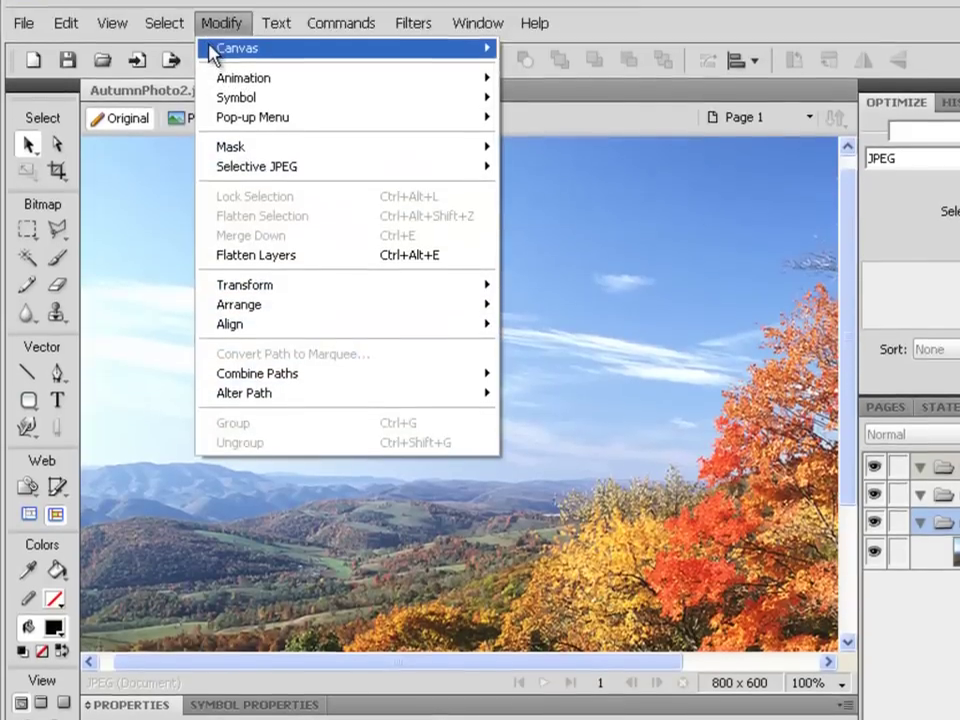
mouse_move(210, 1)
click(527, 60)
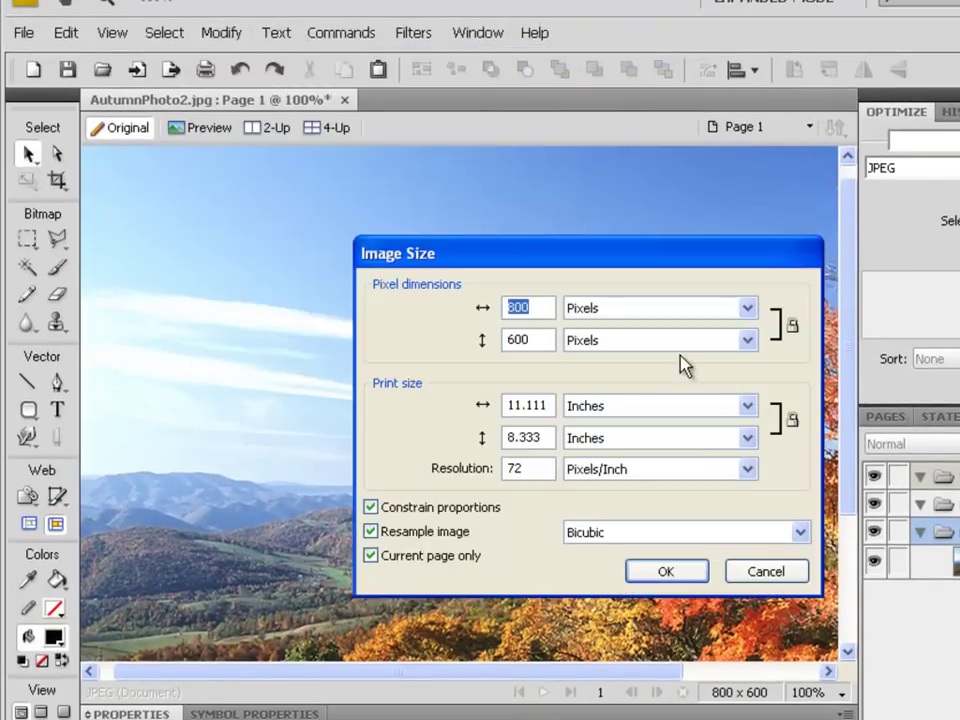
text(600)
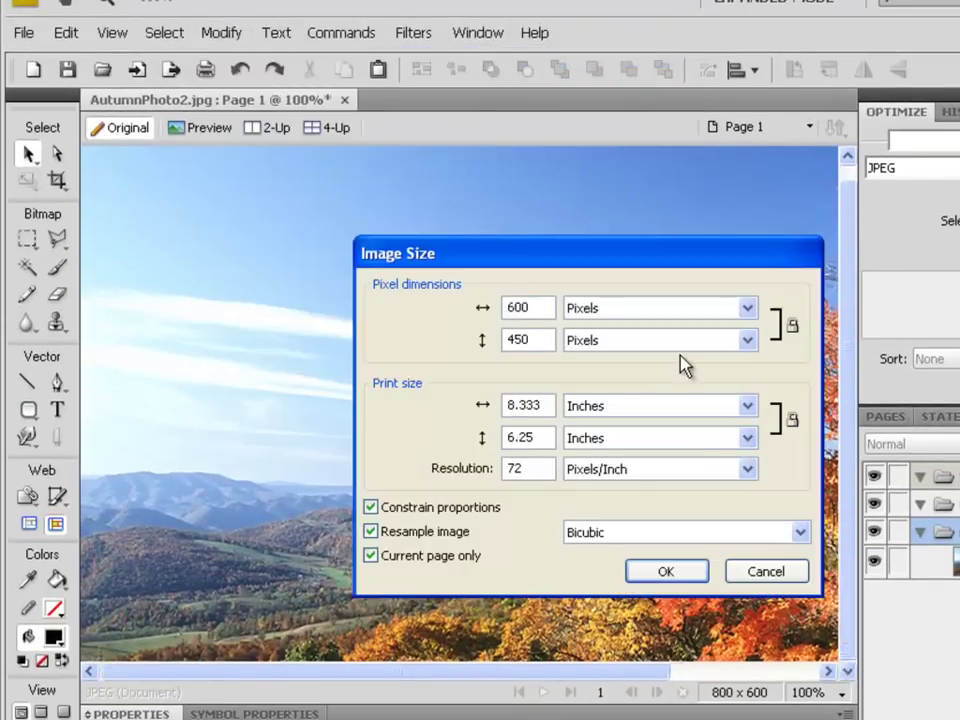
key(Return)
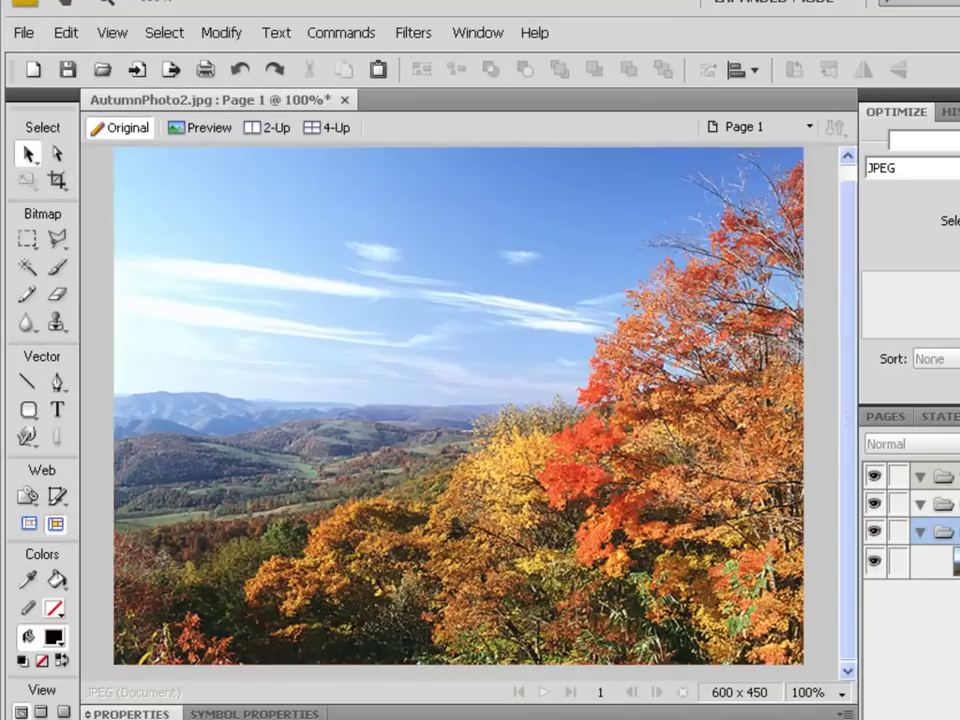
key(t)
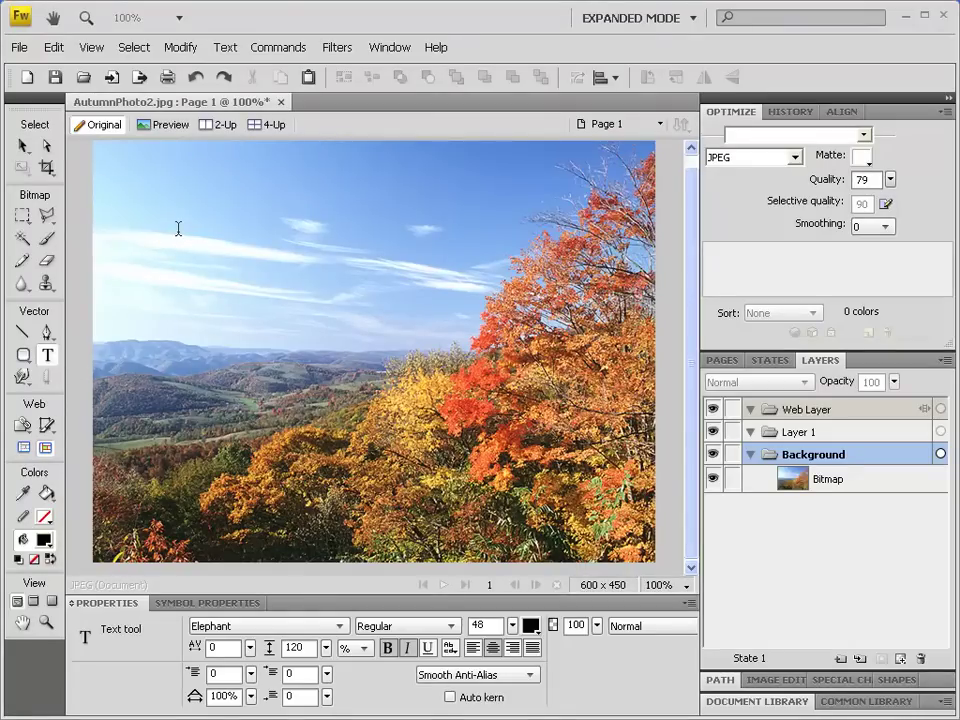
Step: Draw an empty text box over the sky and keep Elephant as the font family
drag(180, 230, 448, 367)
click(341, 626)
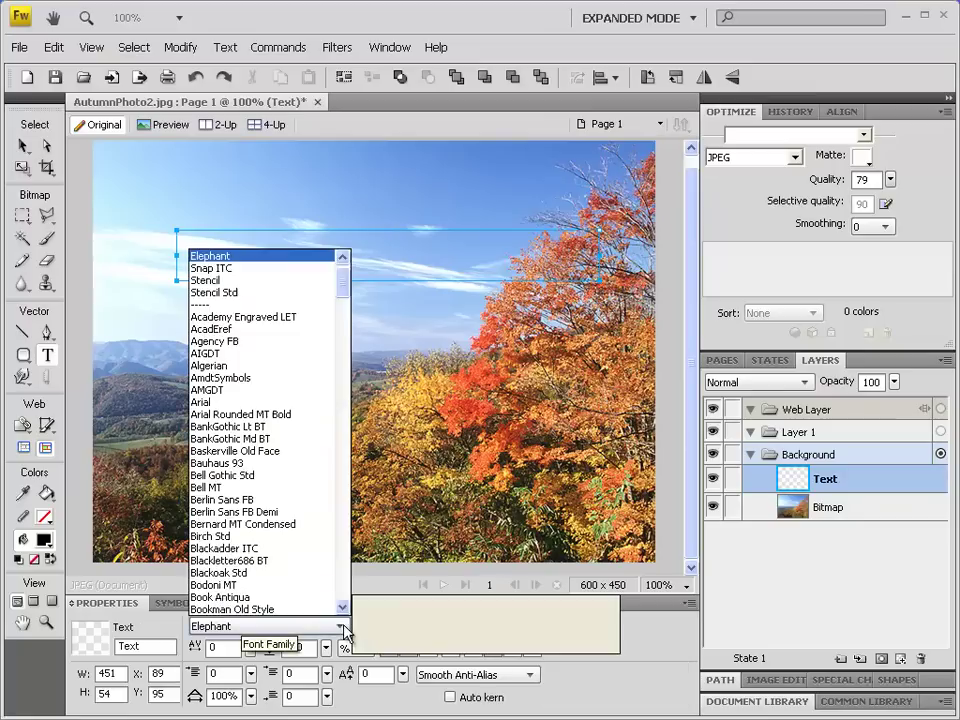
click(345, 597)
click(347, 594)
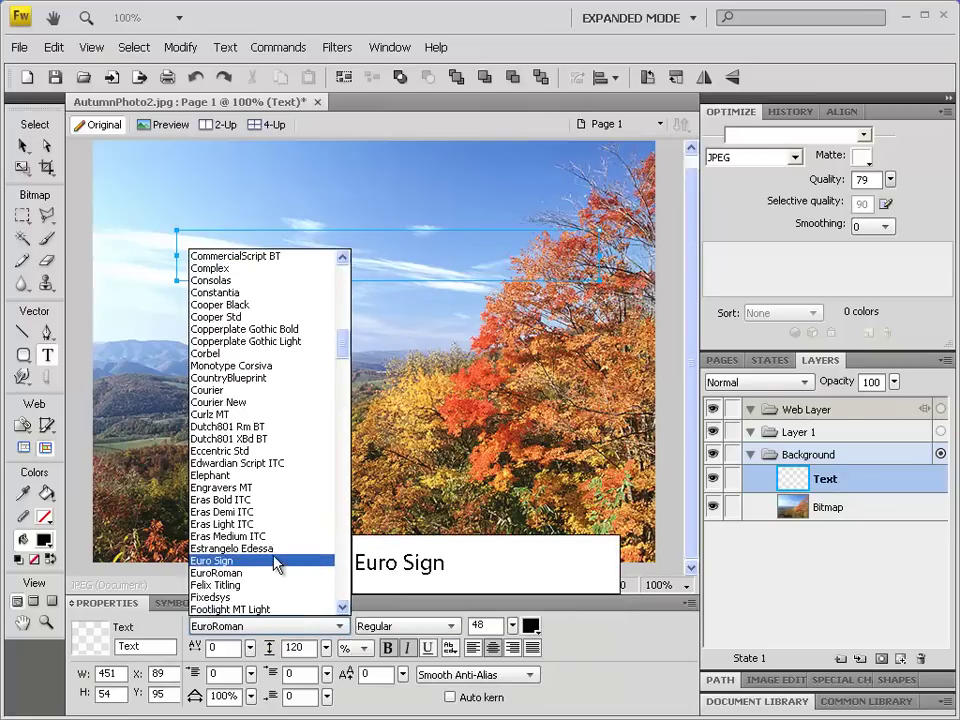
click(225, 475)
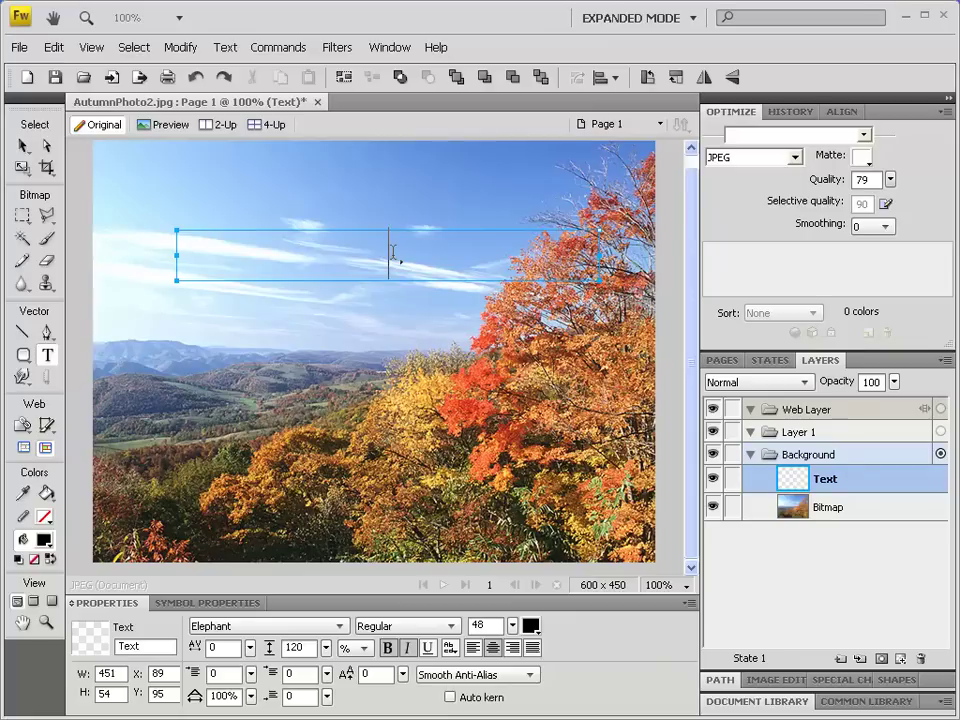
Step: Enter 'Pretty', 'Autumn' and 'Colors' on three separate lines, fixing a typo
text(Pree)
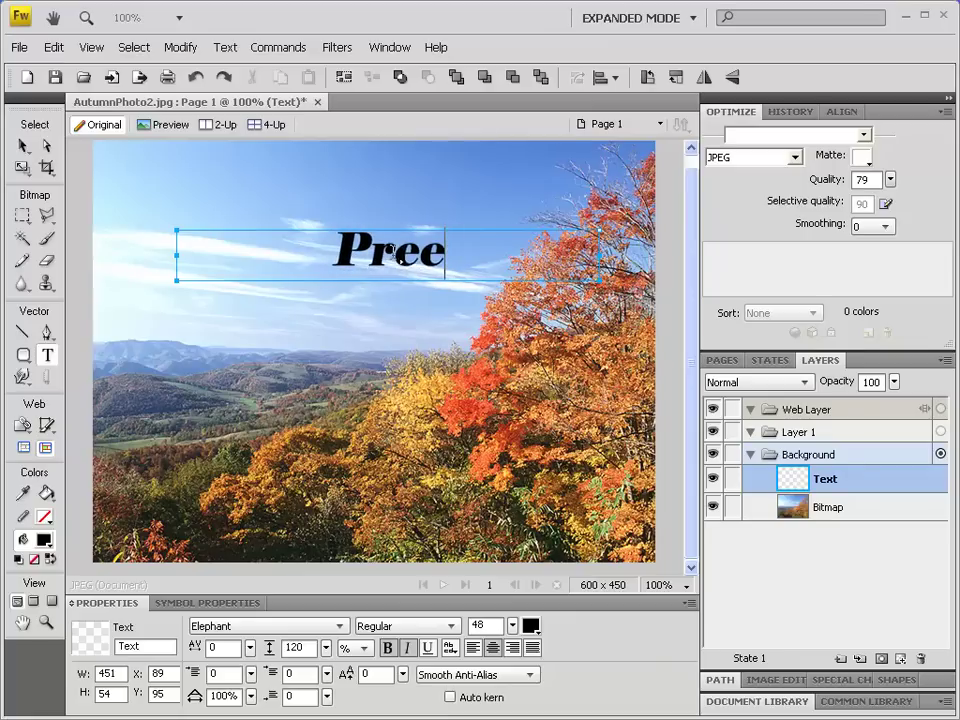
key(BackSpace)
text(tty)
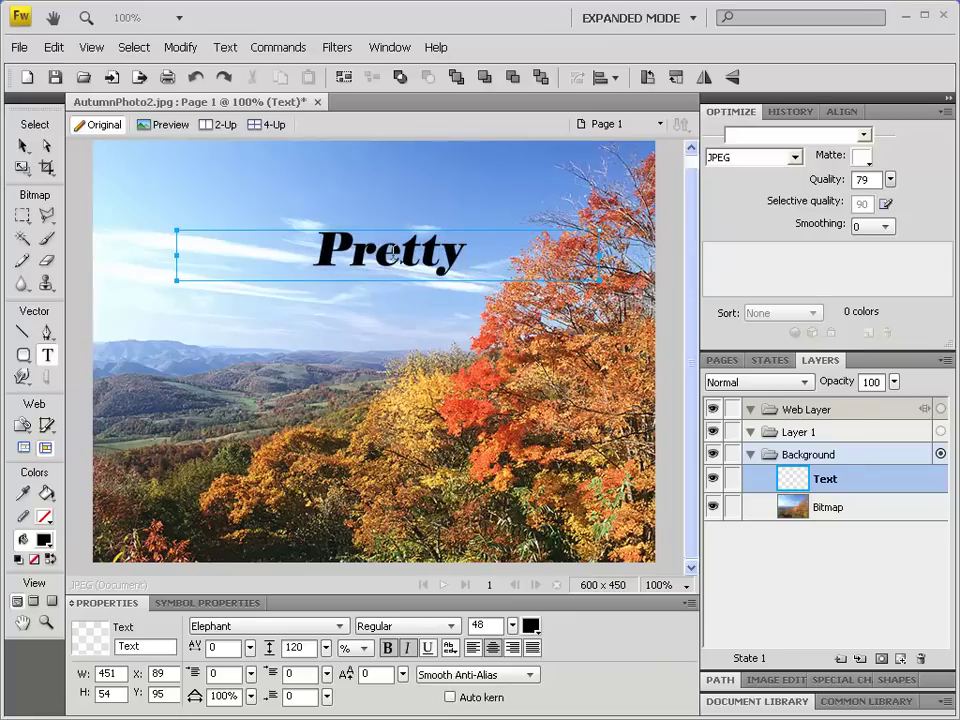
key(Return)
text(Au)
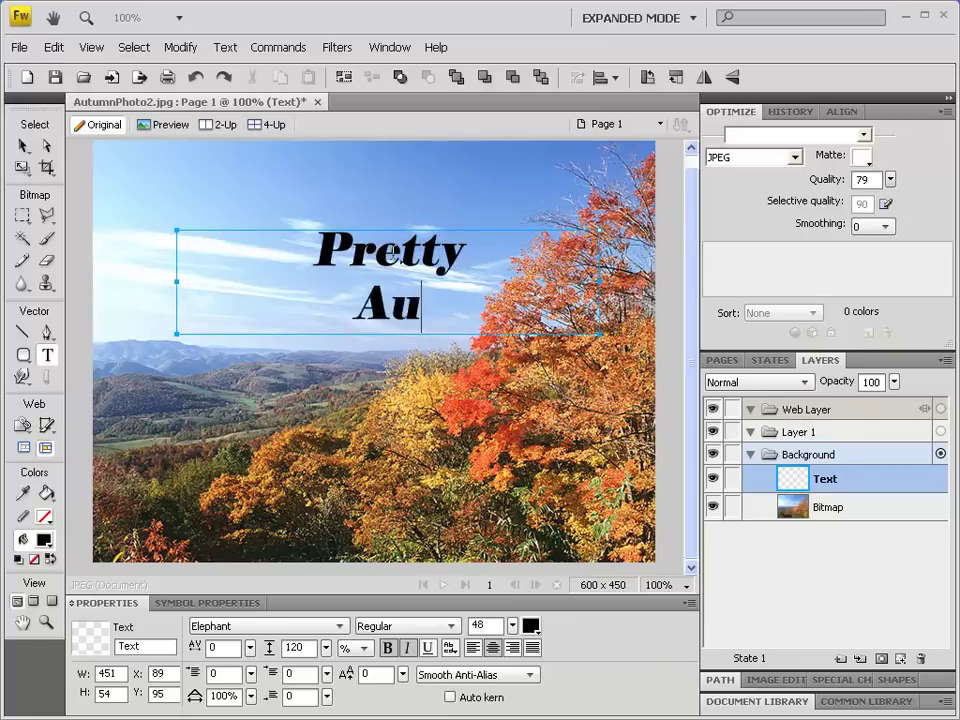
text(tumn)
key(Return)
text(Color)
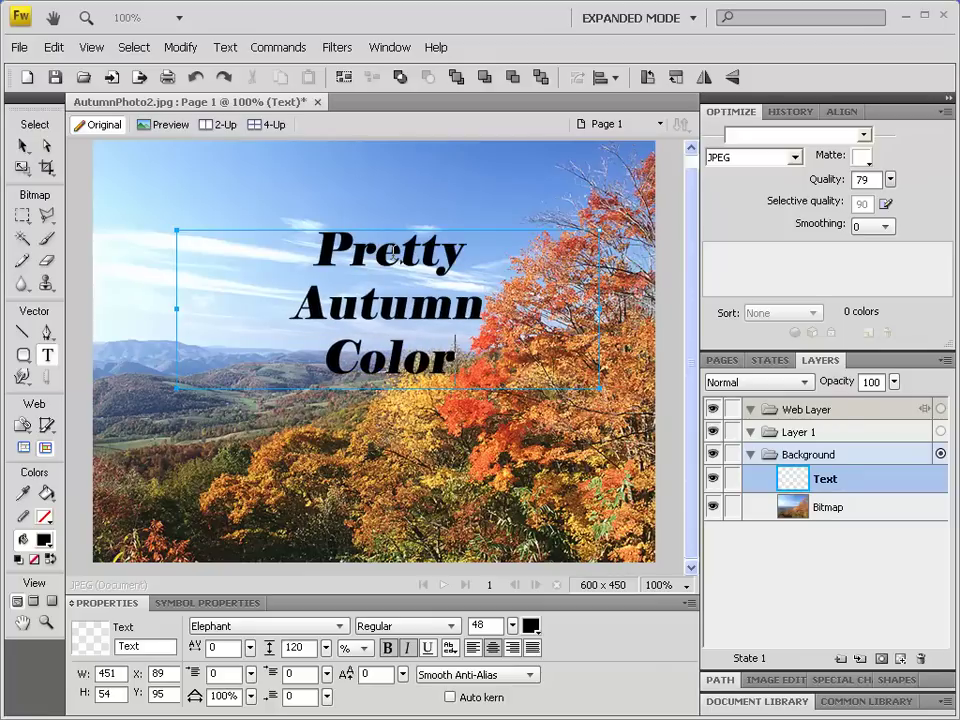
text(s)
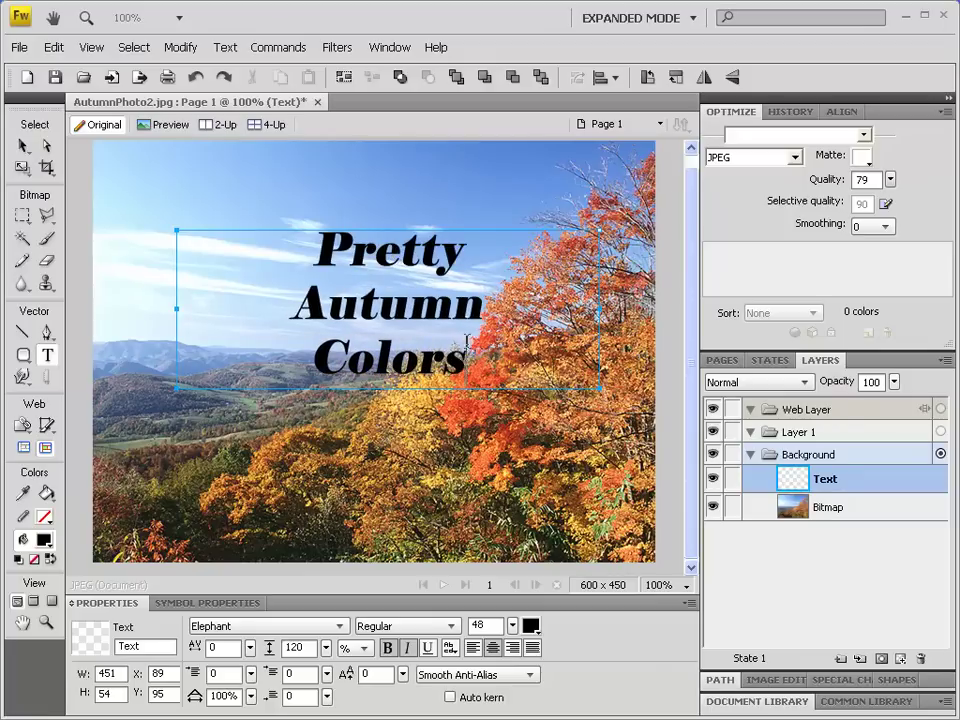
Step: Move and scale up the title block to about 453 x 267 in the photo's centre
click(23, 145)
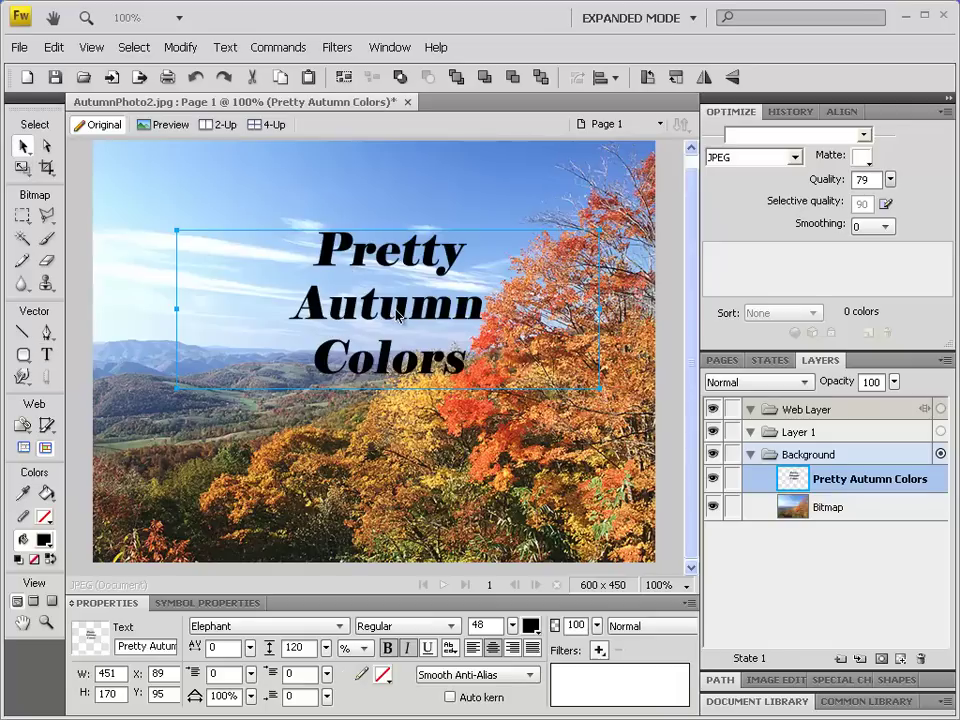
drag(399, 314, 345, 278)
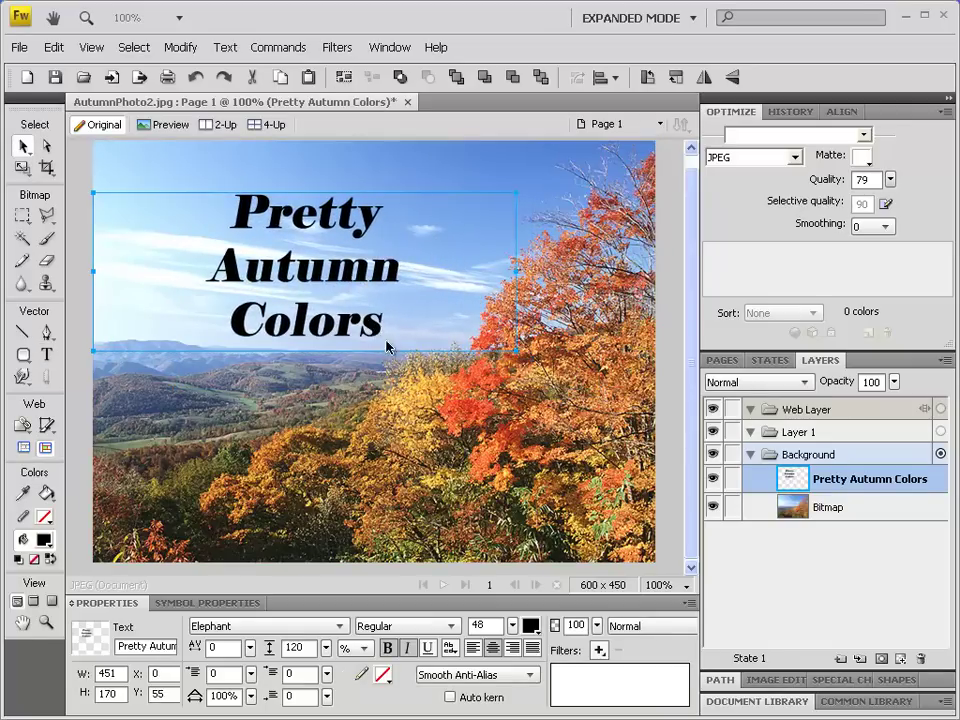
click(22, 167)
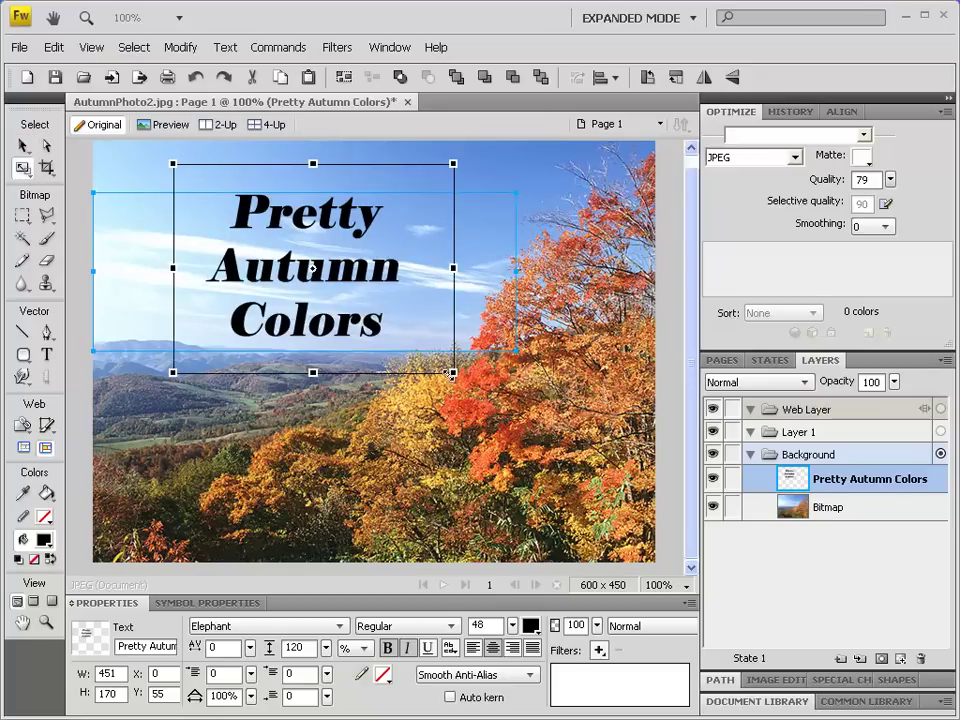
drag(453, 372, 618, 495)
drag(420, 409, 414, 459)
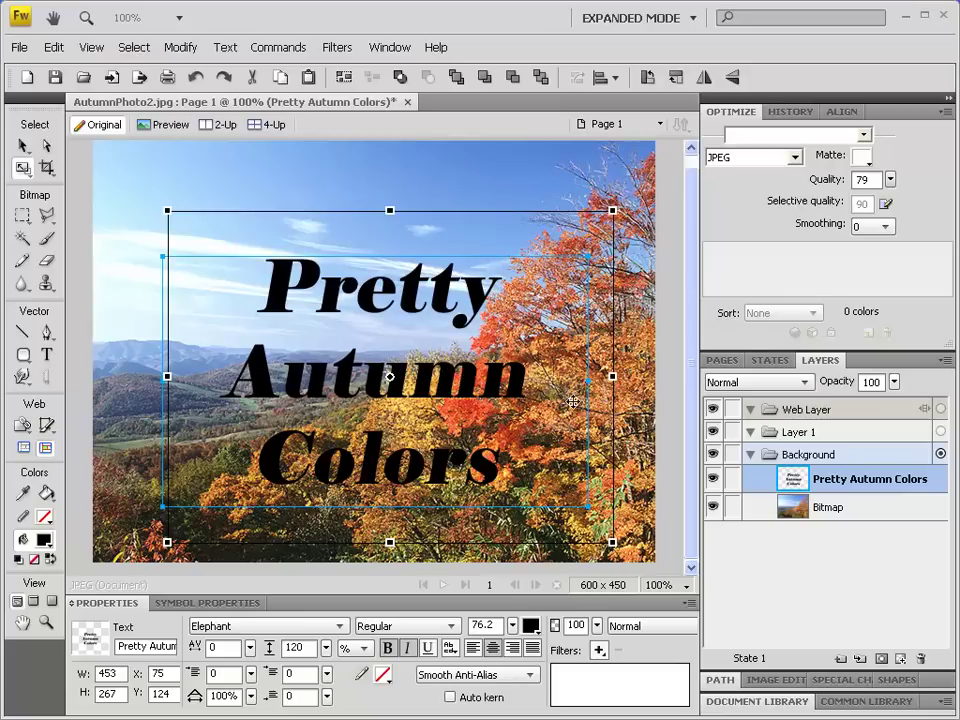
click(22, 145)
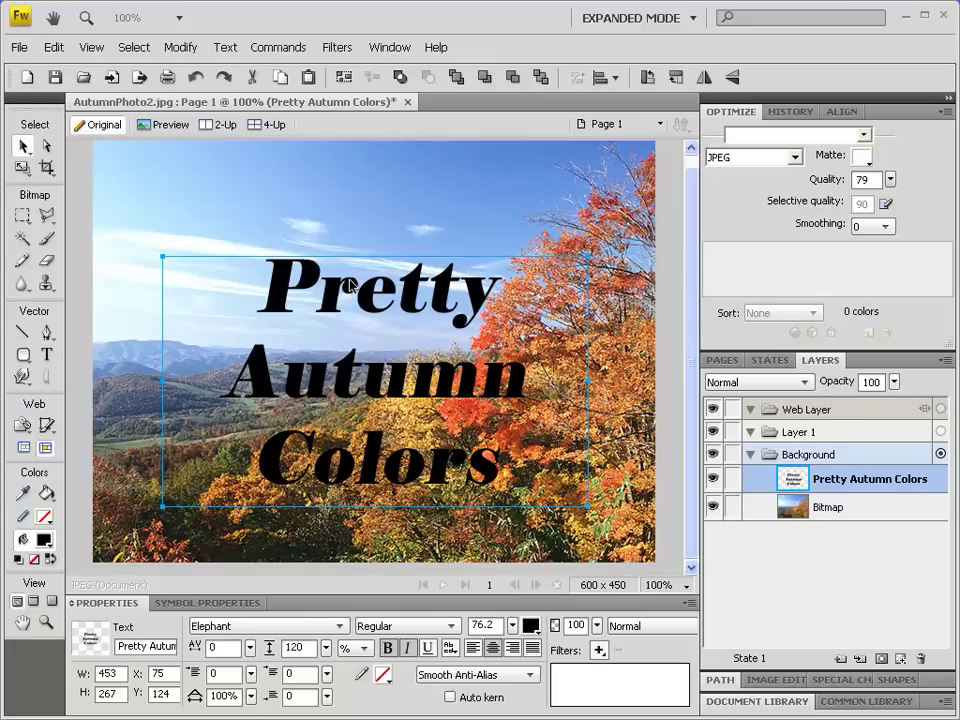
Step: Convert the Pretty Autumn Colors text to vector paths, then deselect everything
click(225, 47)
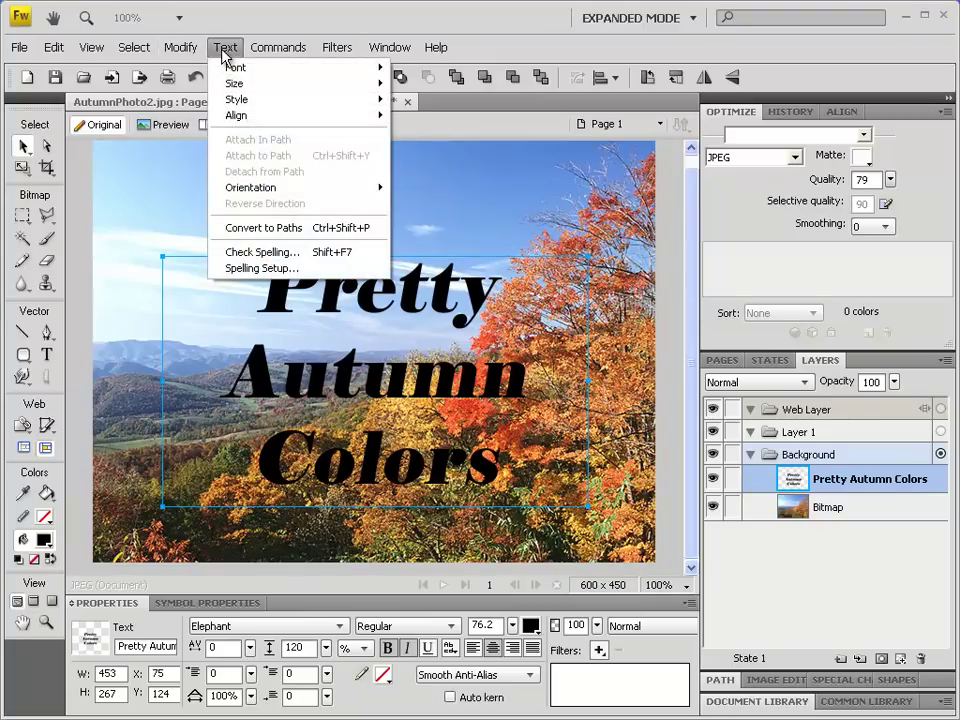
key(Escape)
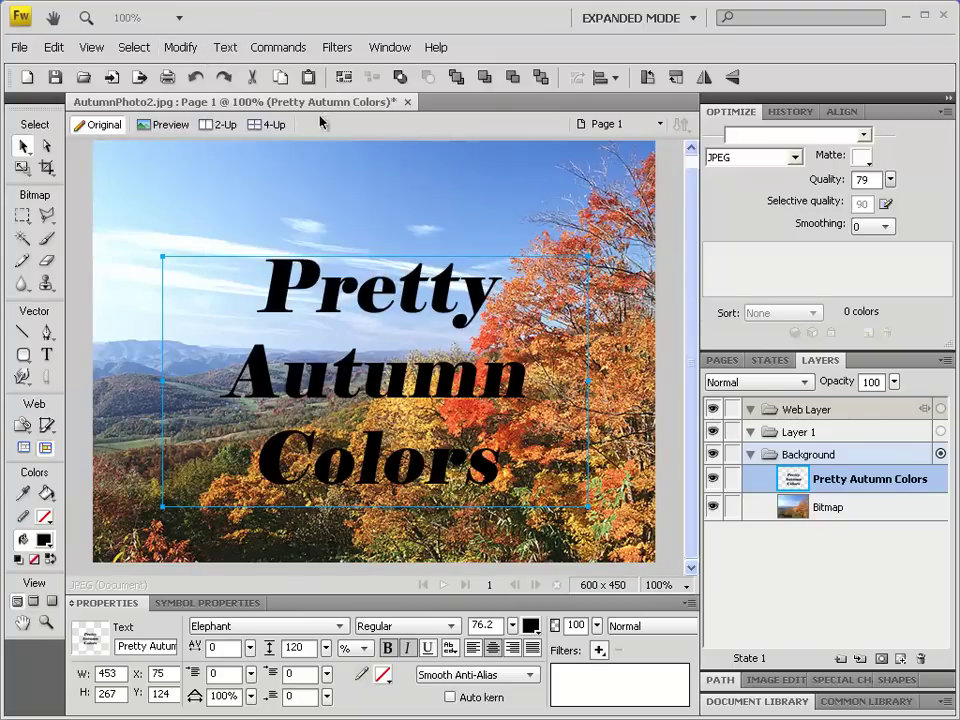
click(231, 50)
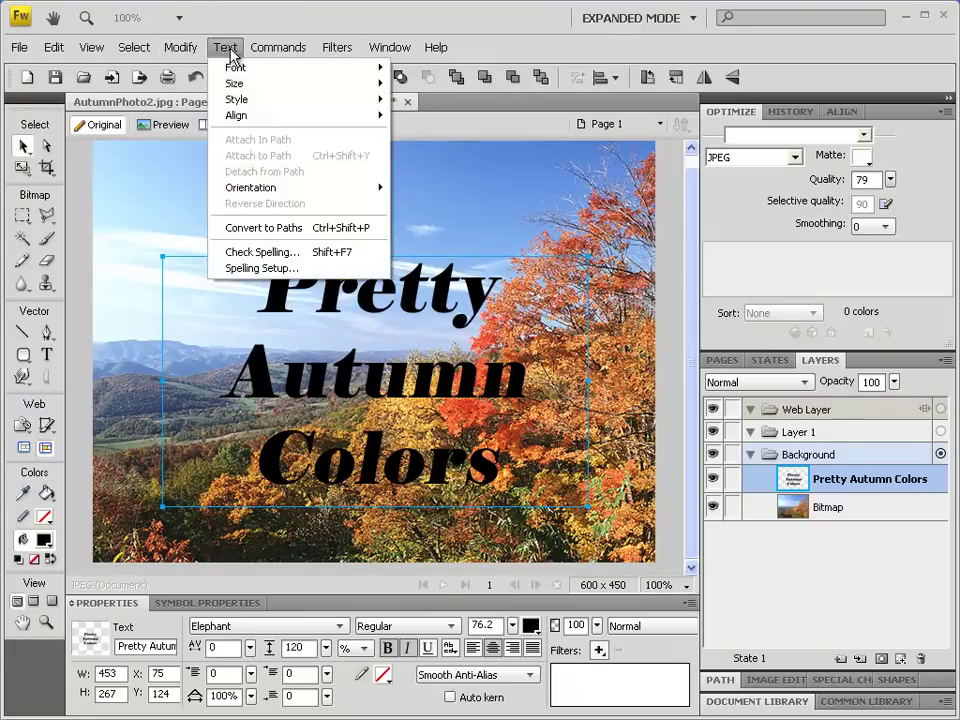
click(293, 228)
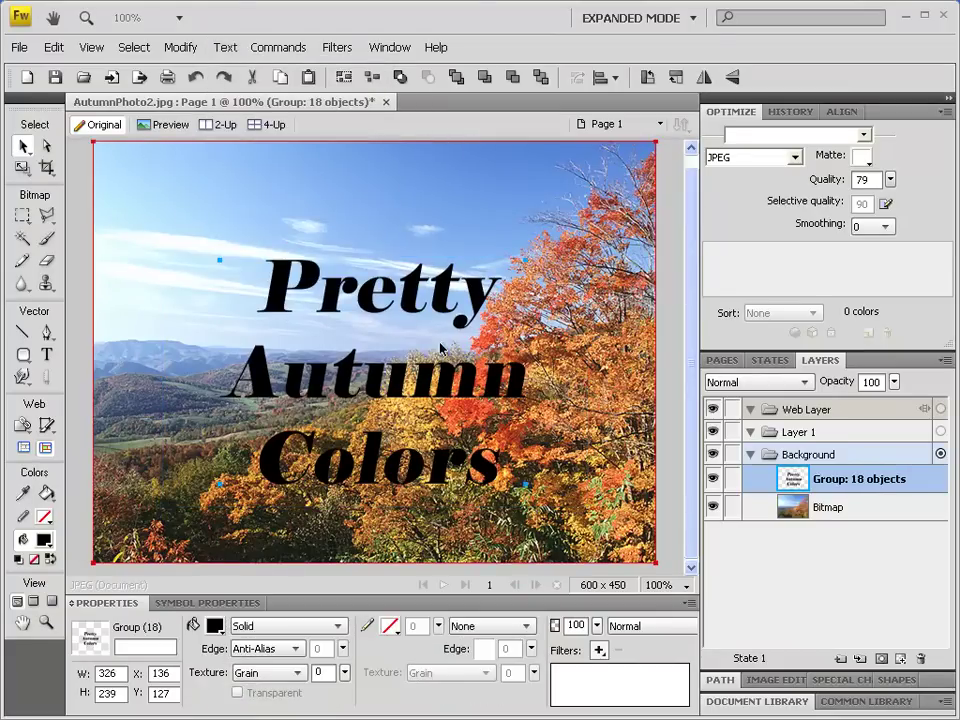
click(48, 148)
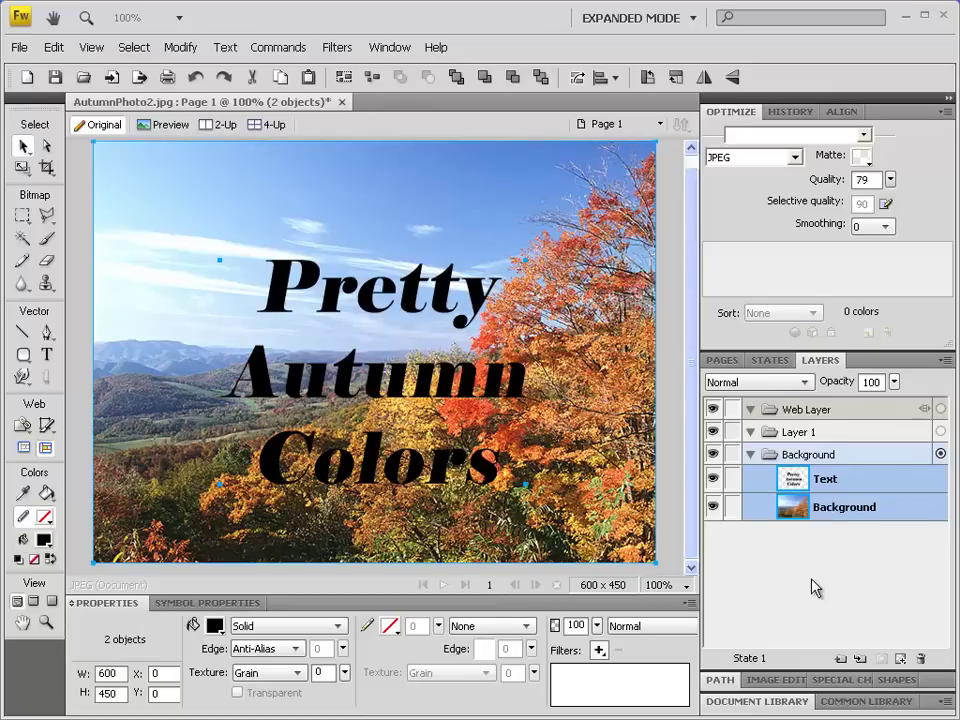
click(810, 585)
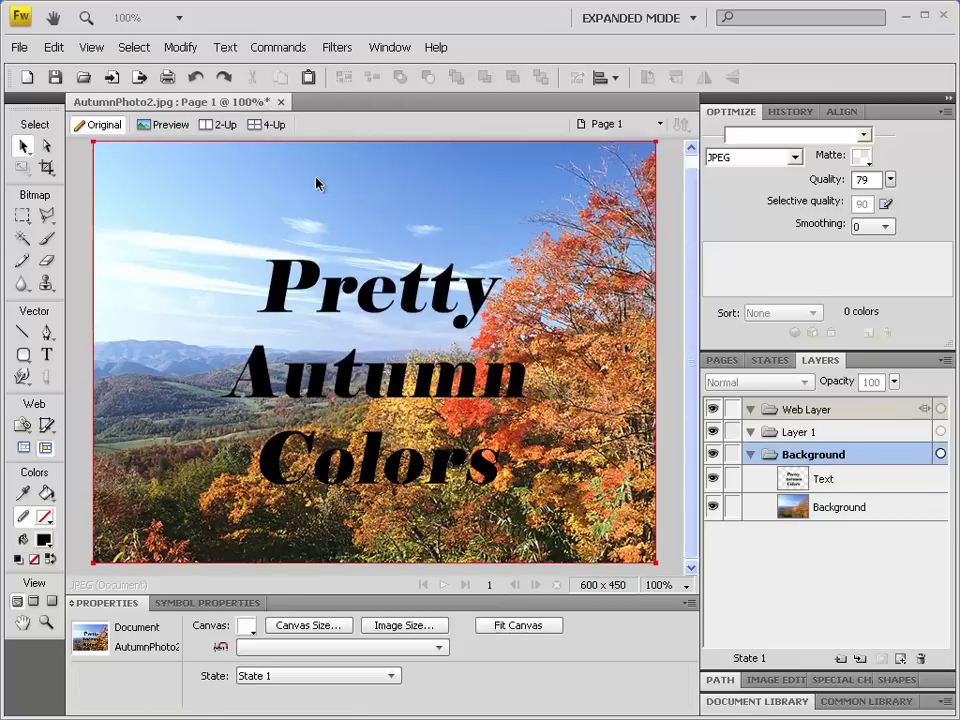
Step: Choose White as the canvas colour in the Canvas Color dialog
click(184, 50)
mouse_move(195, 66)
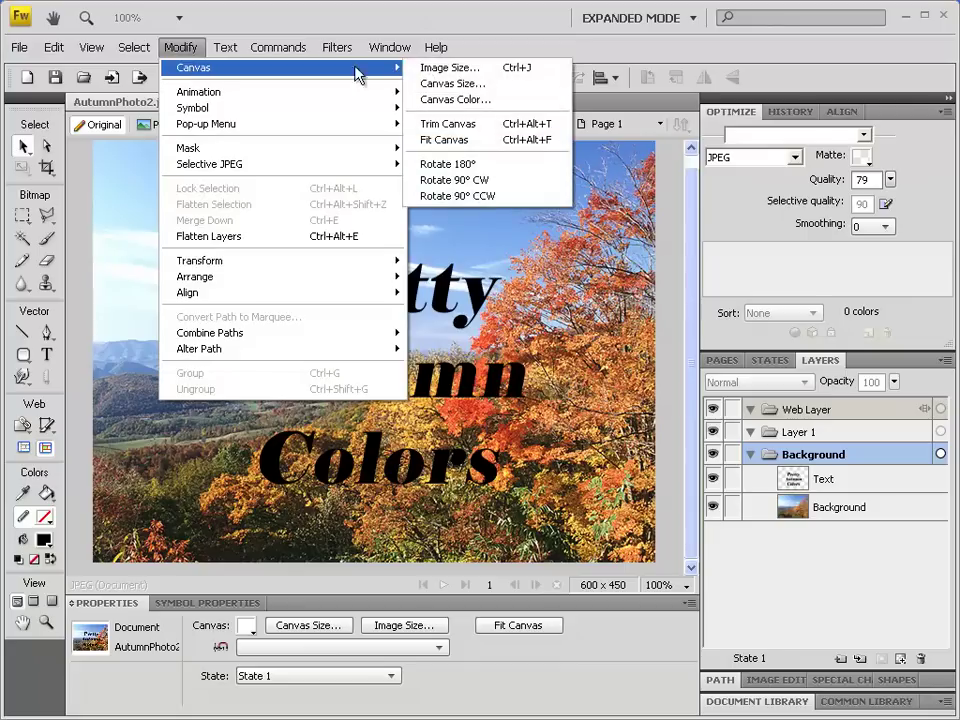
click(502, 104)
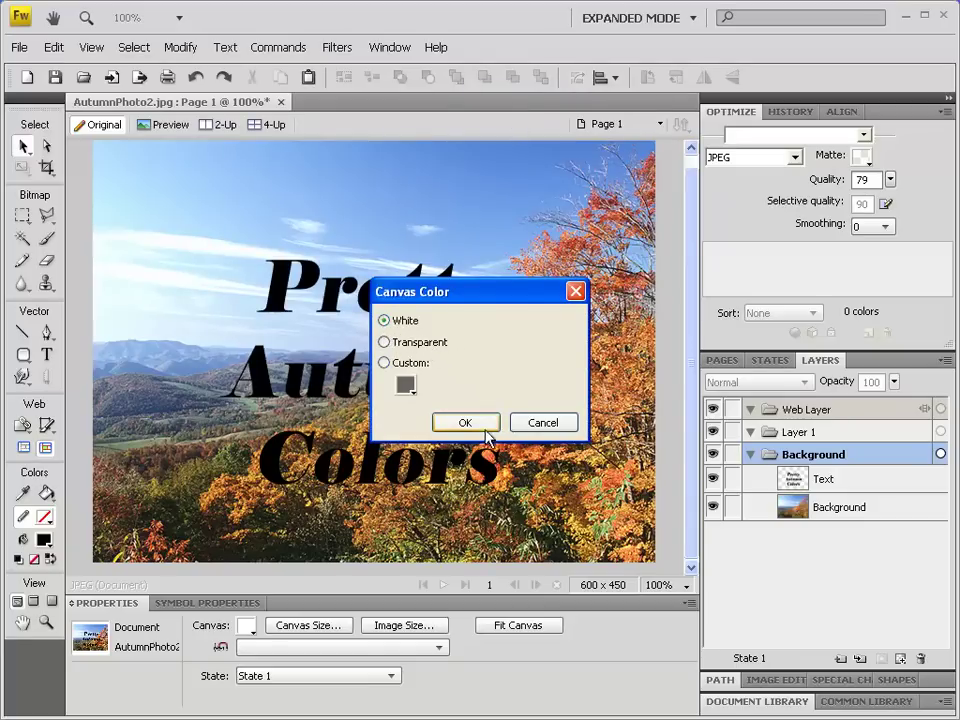
click(440, 347)
click(400, 322)
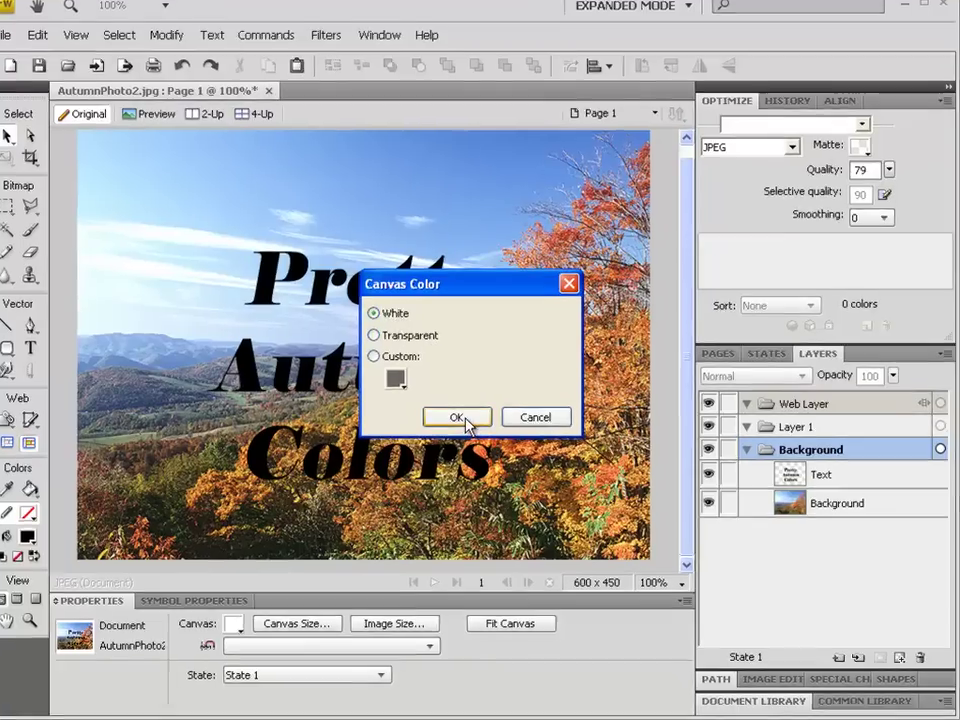
Step: Confirm the white canvas, then group the Text and Background layers as a mask
click(466, 422)
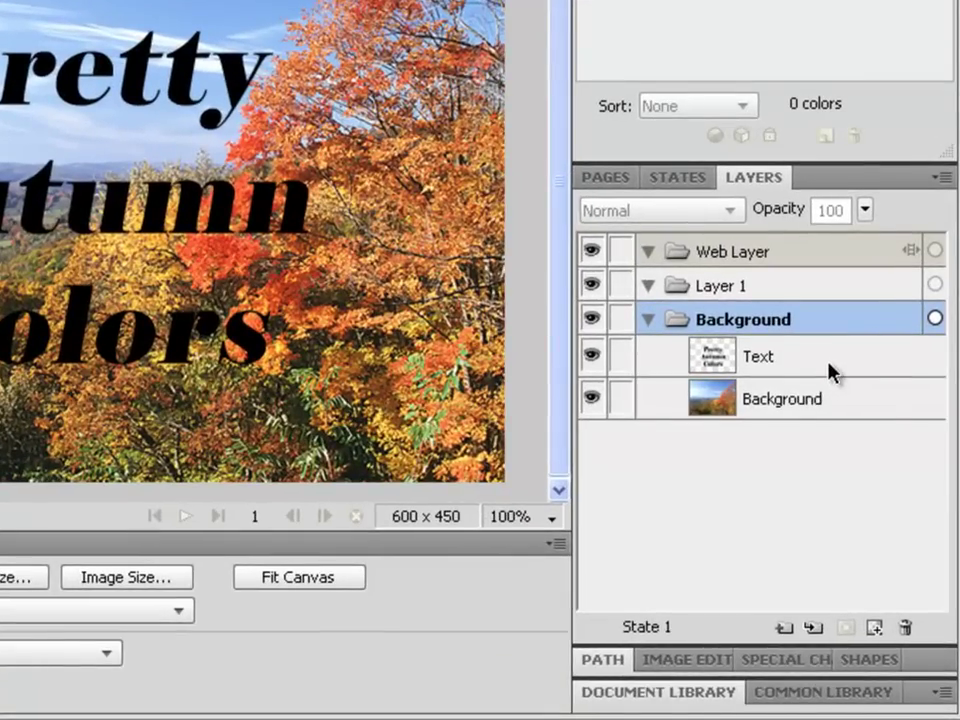
click(830, 372)
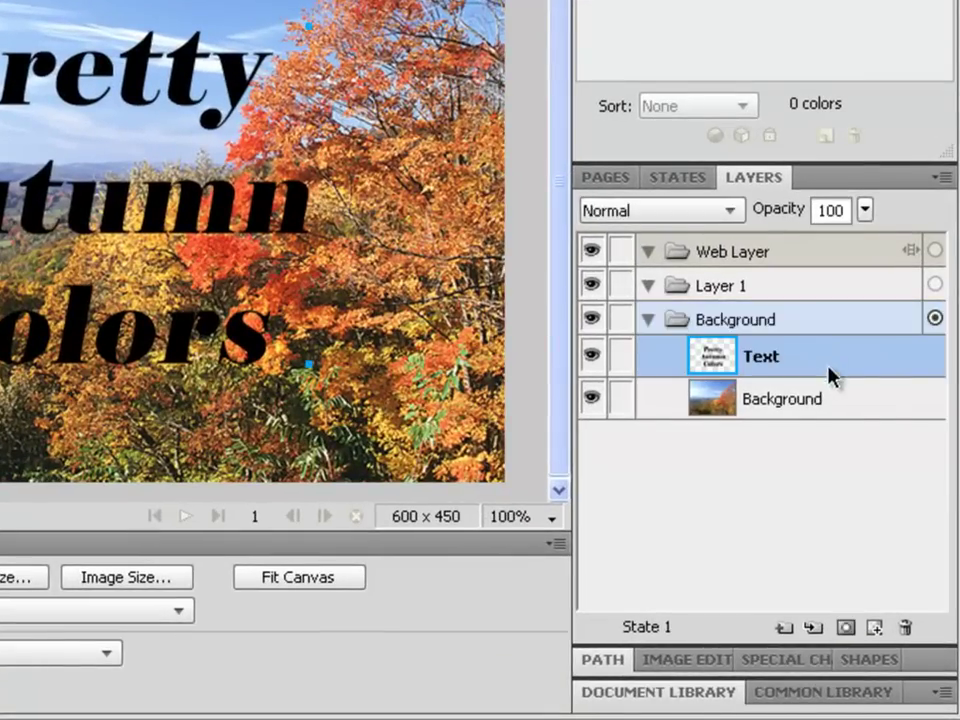
shift+click(848, 414)
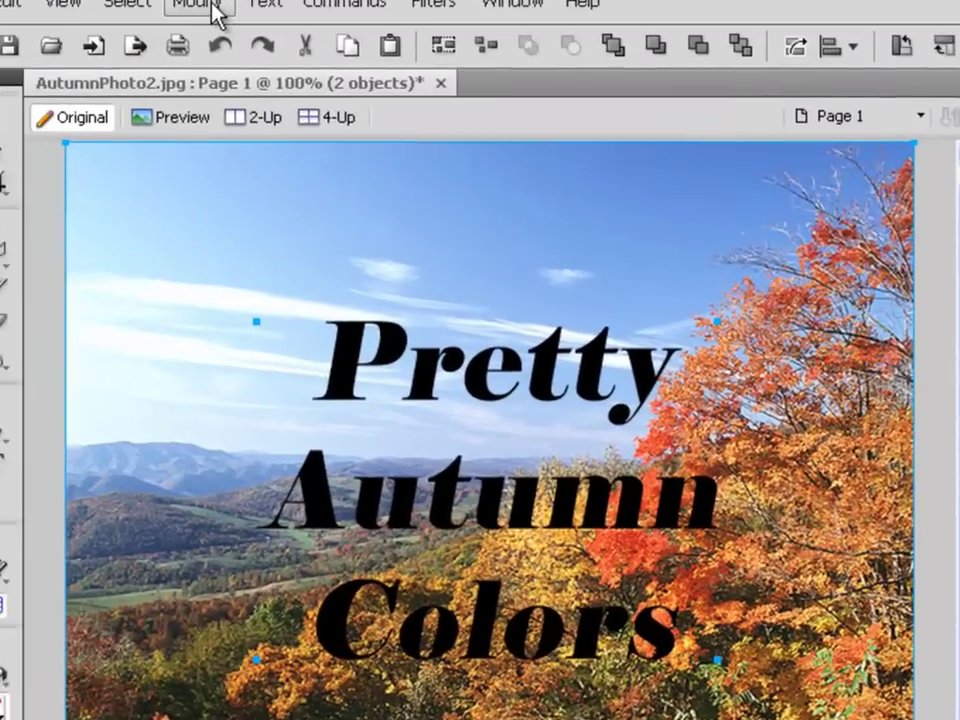
click(212, 8)
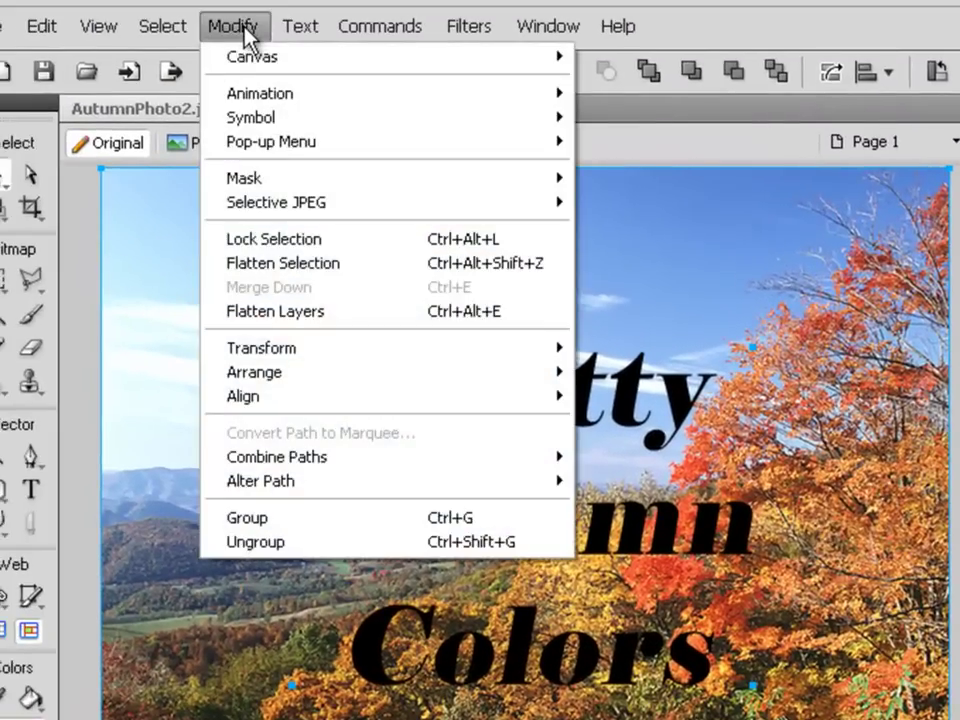
mouse_move(300, 180)
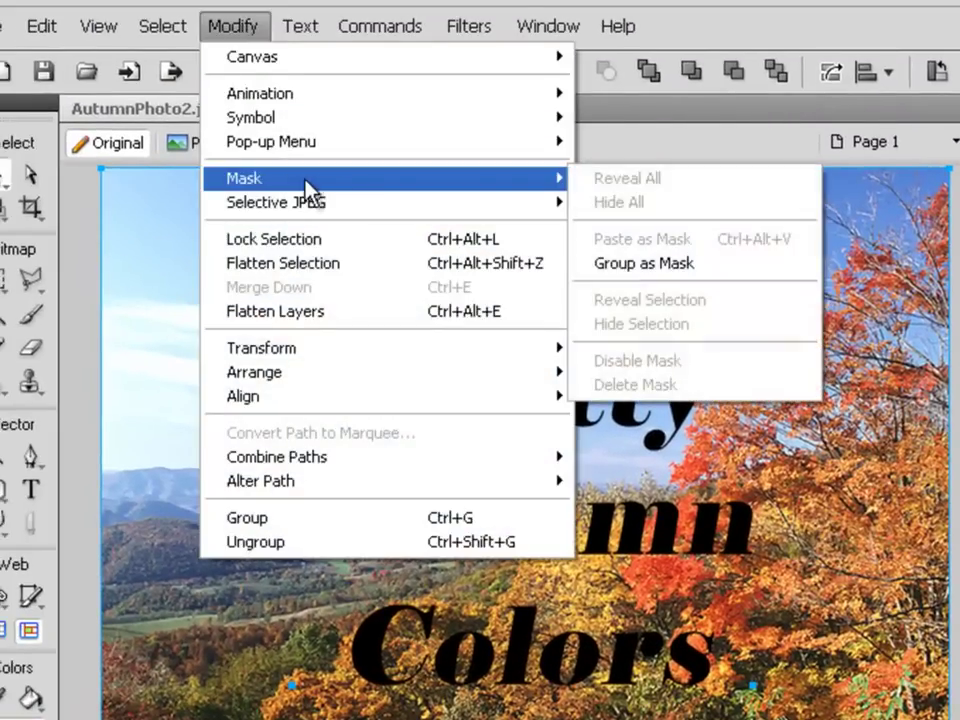
click(731, 266)
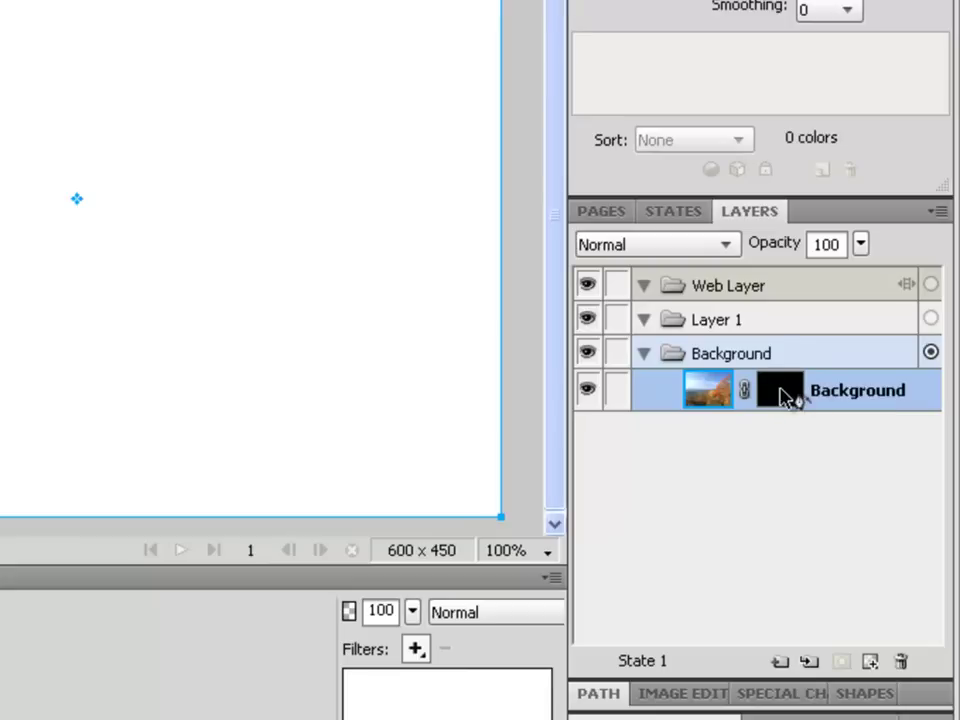
Step: Set the Background layer's text mask to Path outline with Show fill and stroke enabled
click(789, 396)
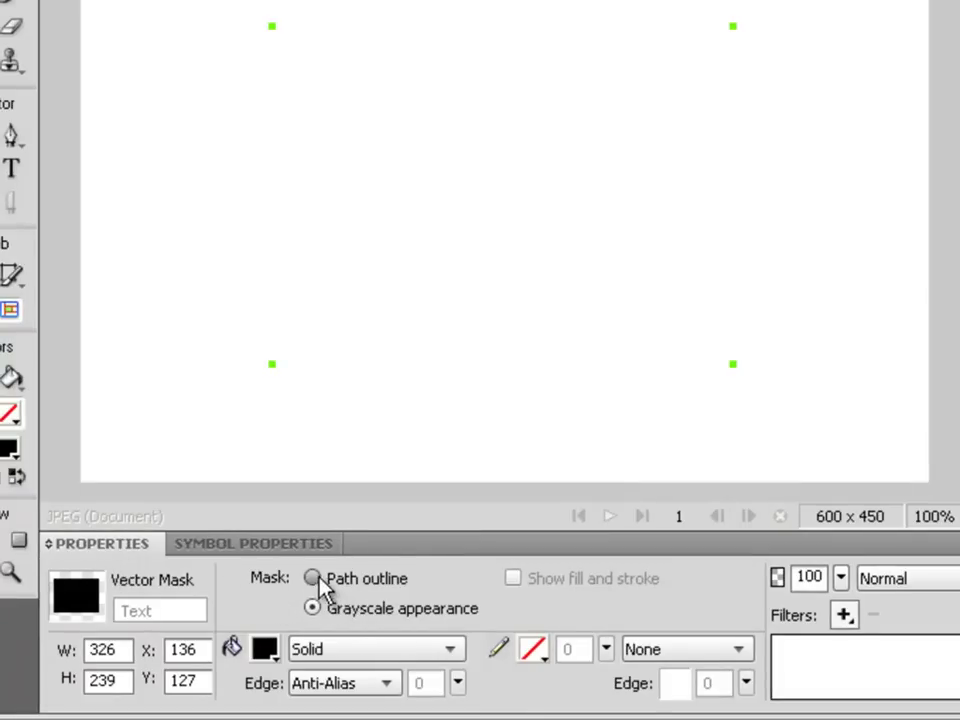
click(315, 582)
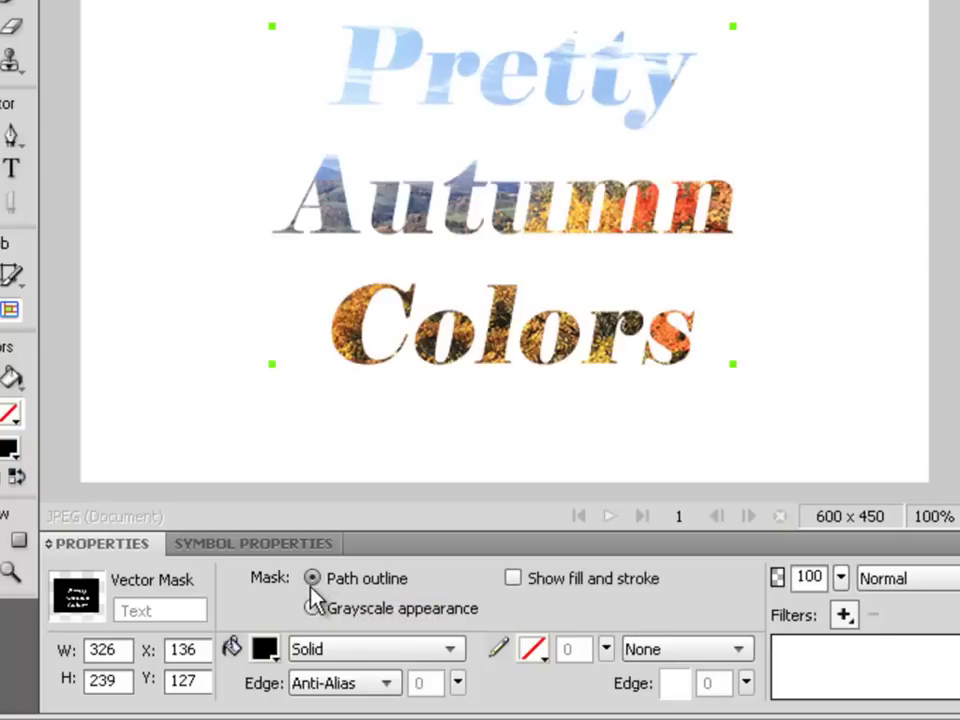
click(513, 580)
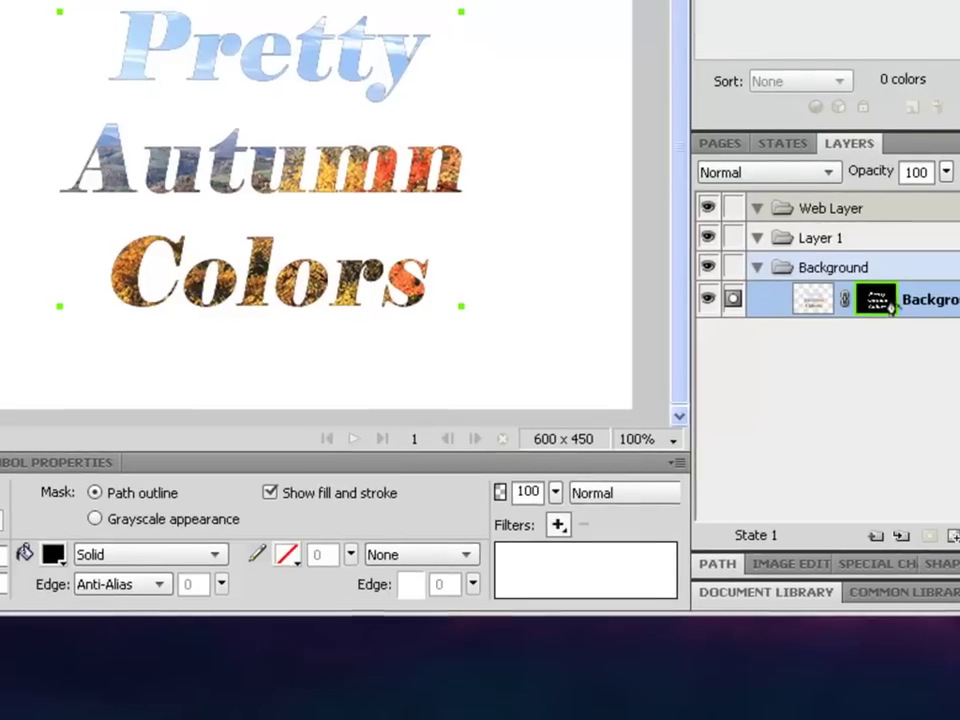
Step: Add a Raised Emboss filter to the photo-filled title
click(560, 524)
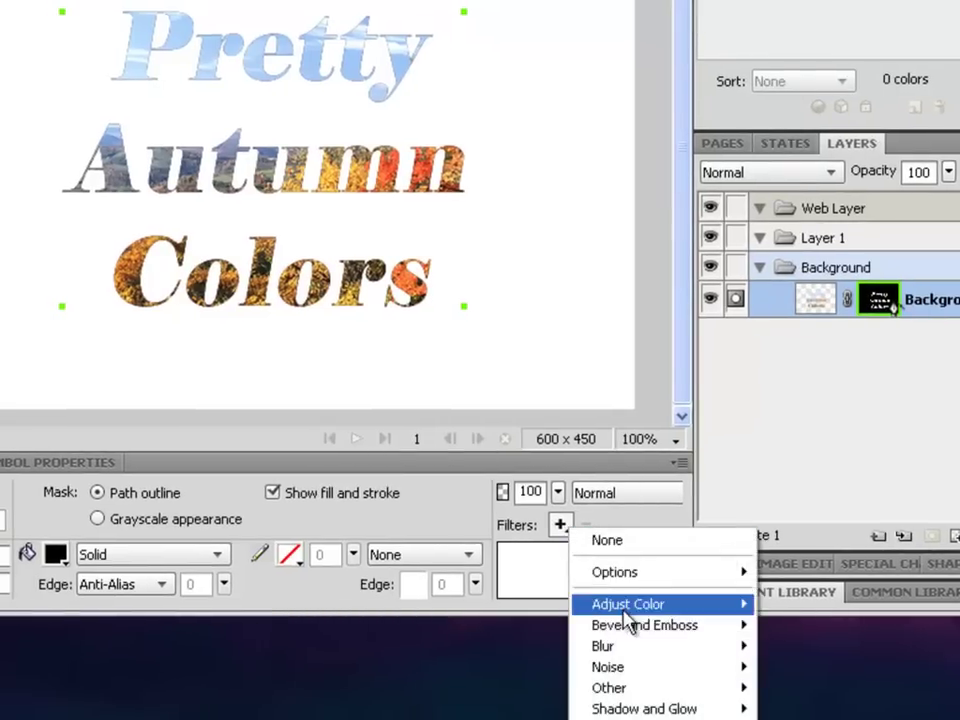
mouse_move(640, 625)
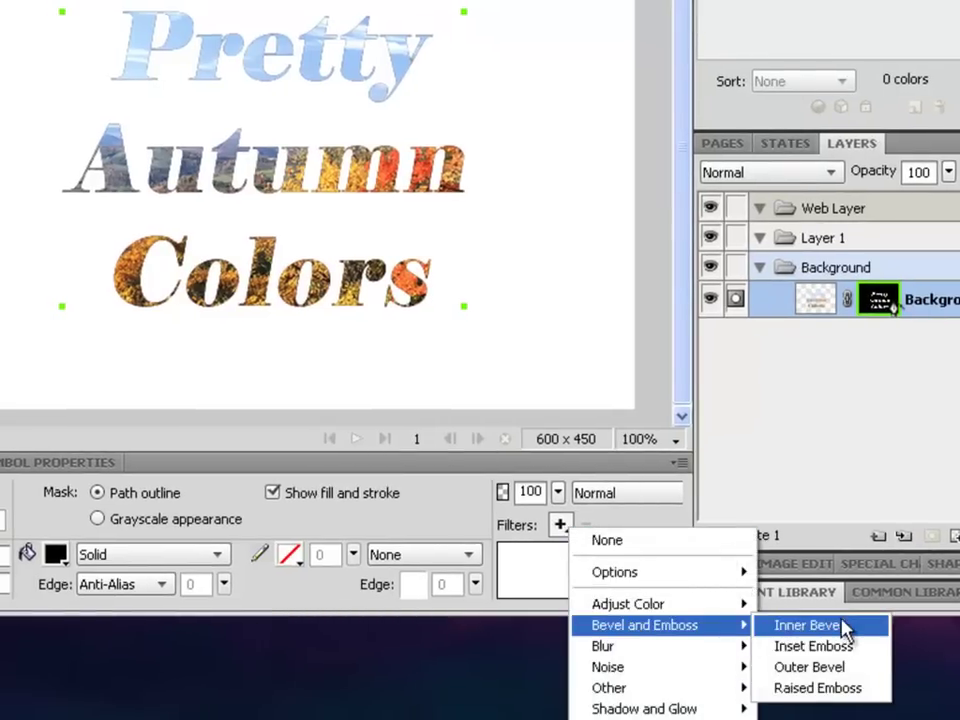
click(848, 690)
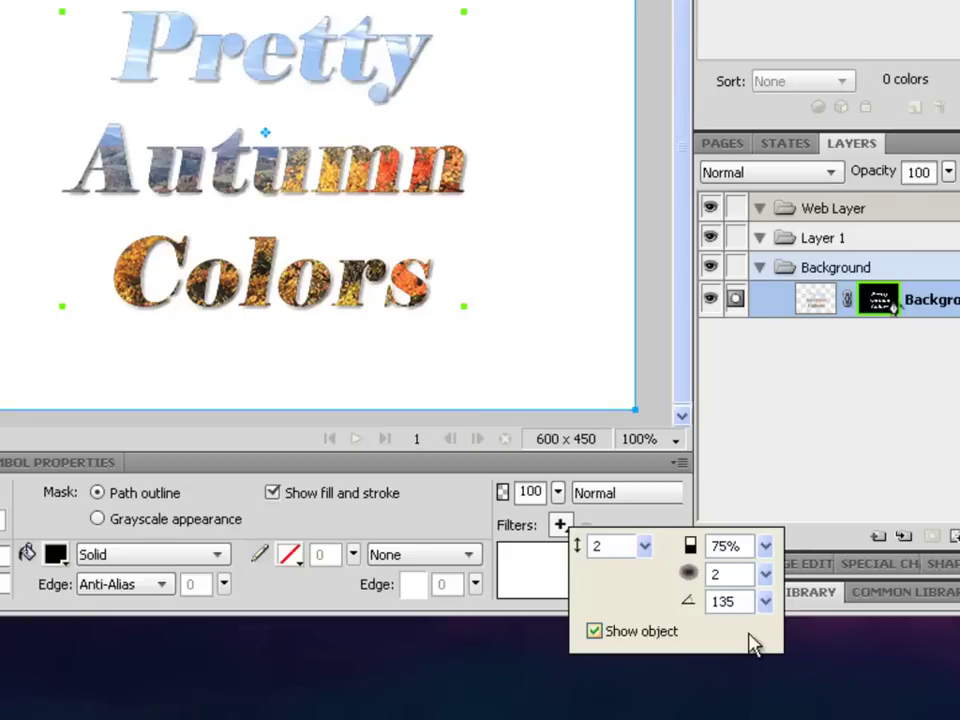
Step: Add an Inner Bevel filter to the title as well
click(560, 525)
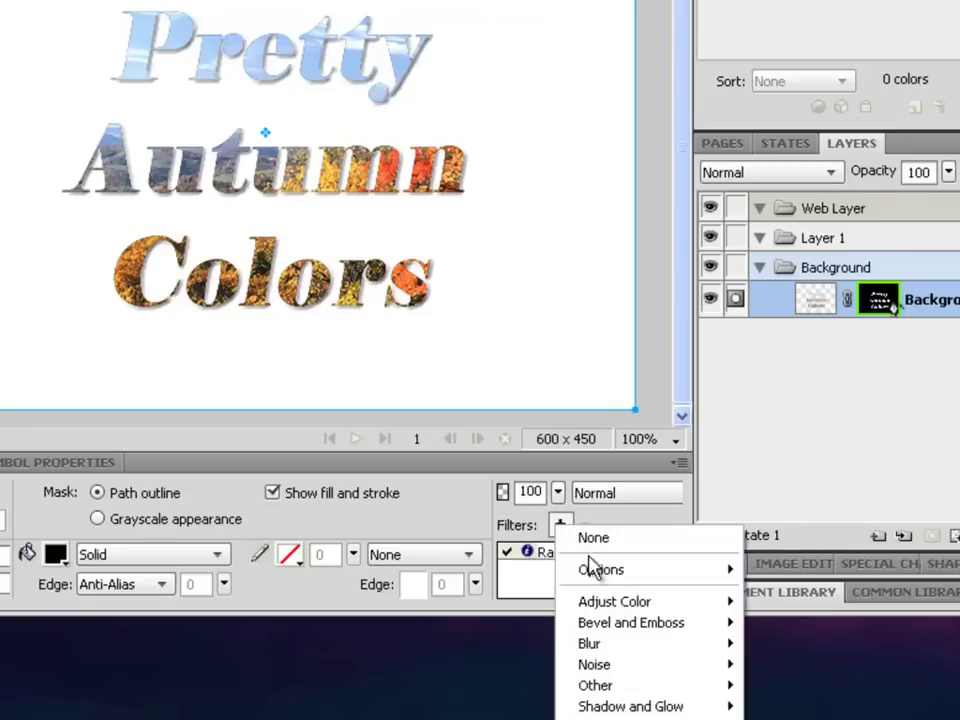
mouse_move(686, 636)
click(785, 625)
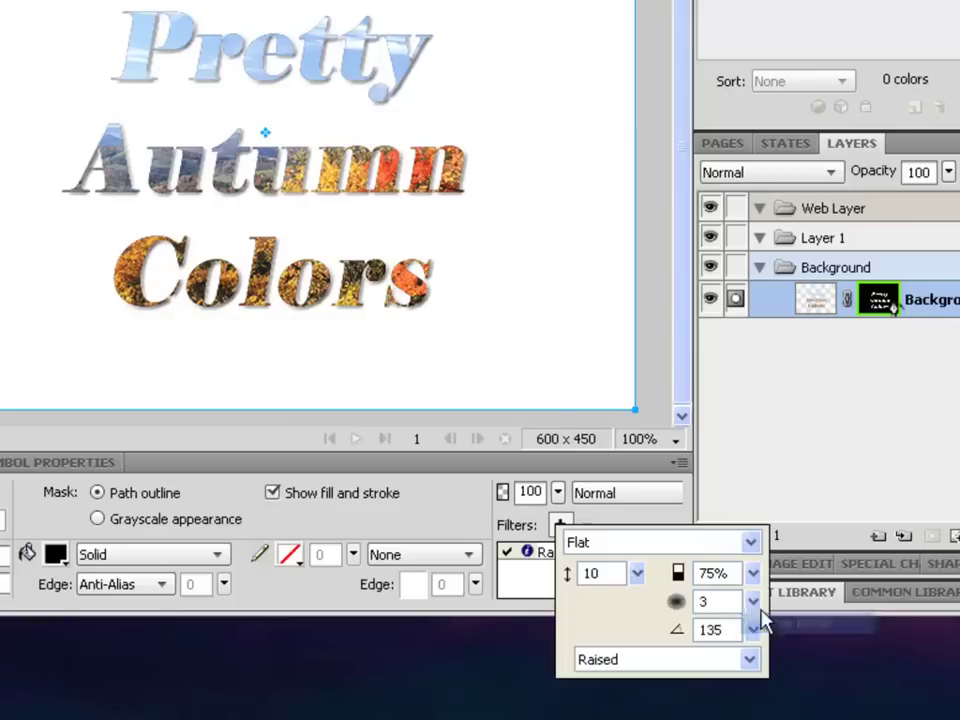